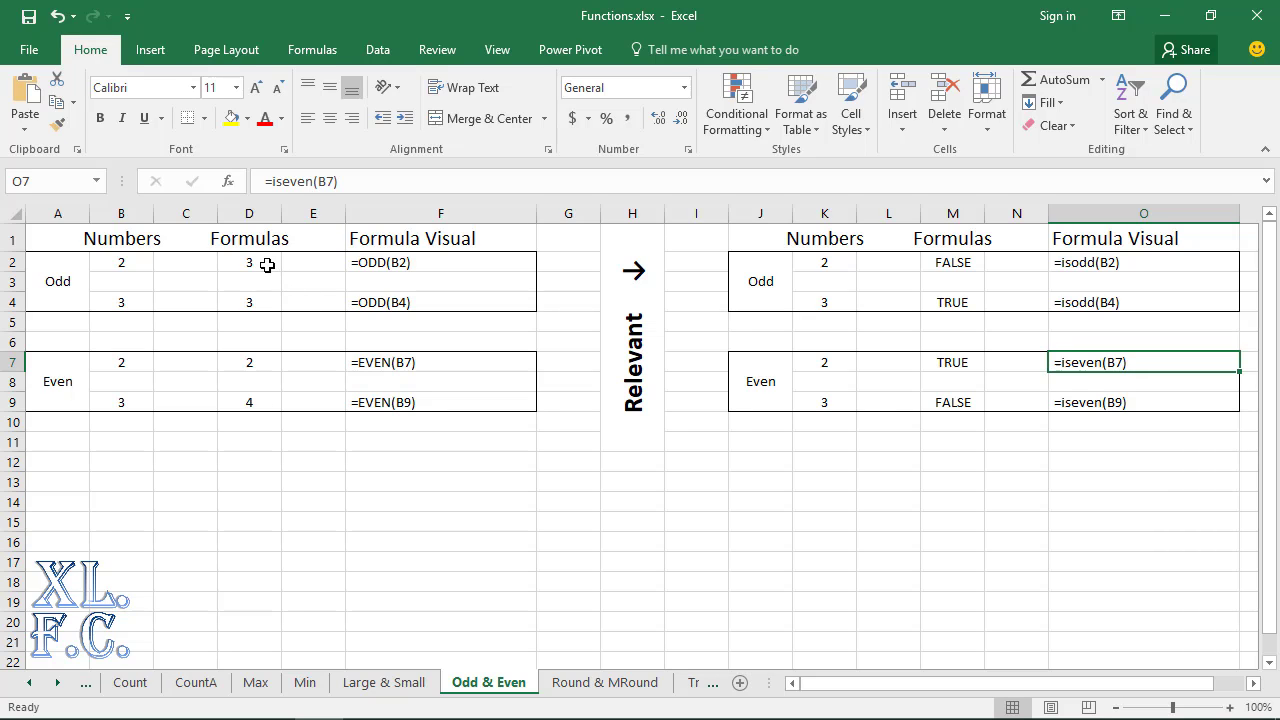
- Examine the ODD formulas in D2 and D4 and the number cells they reference
click(265, 263)
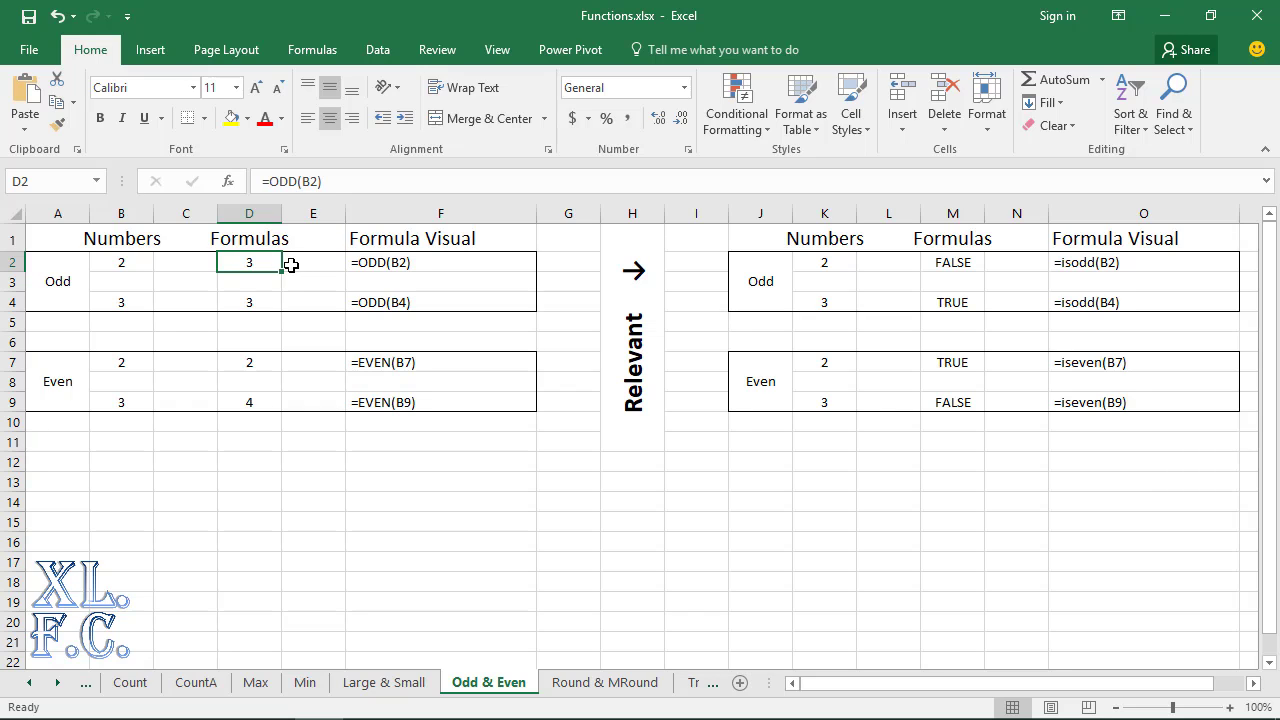
key(F2)
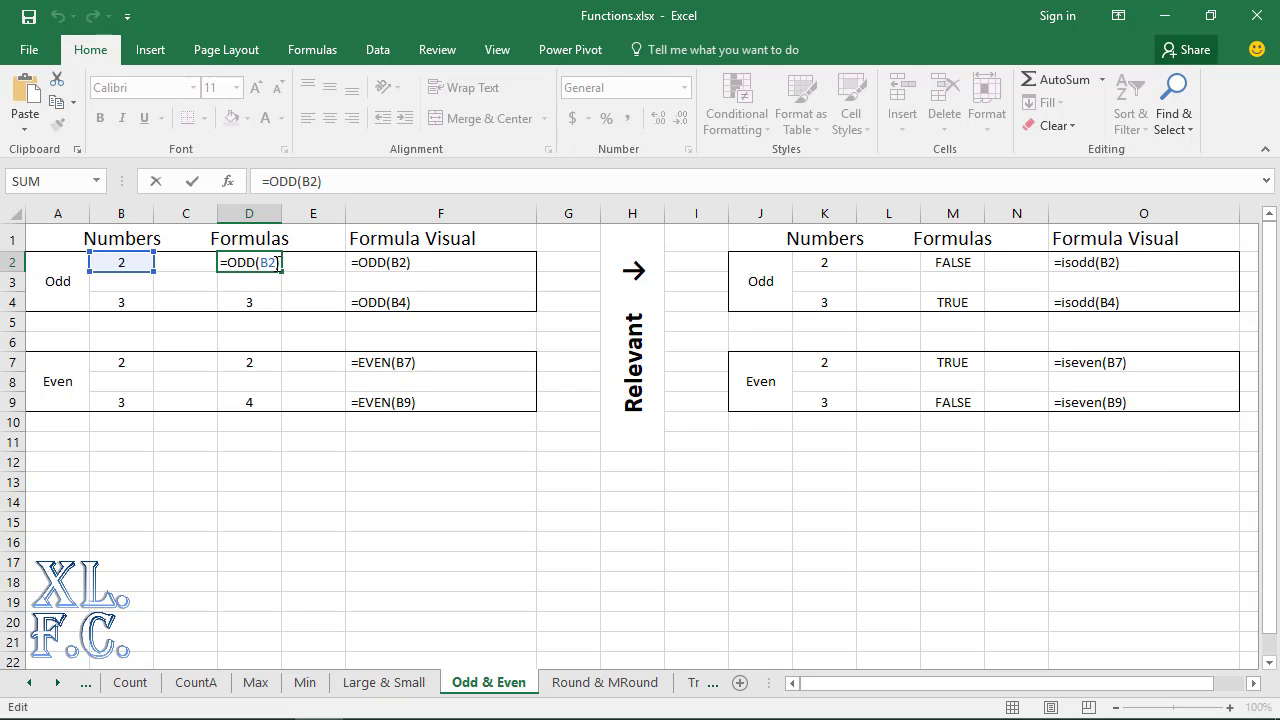
drag(277, 264, 259, 263)
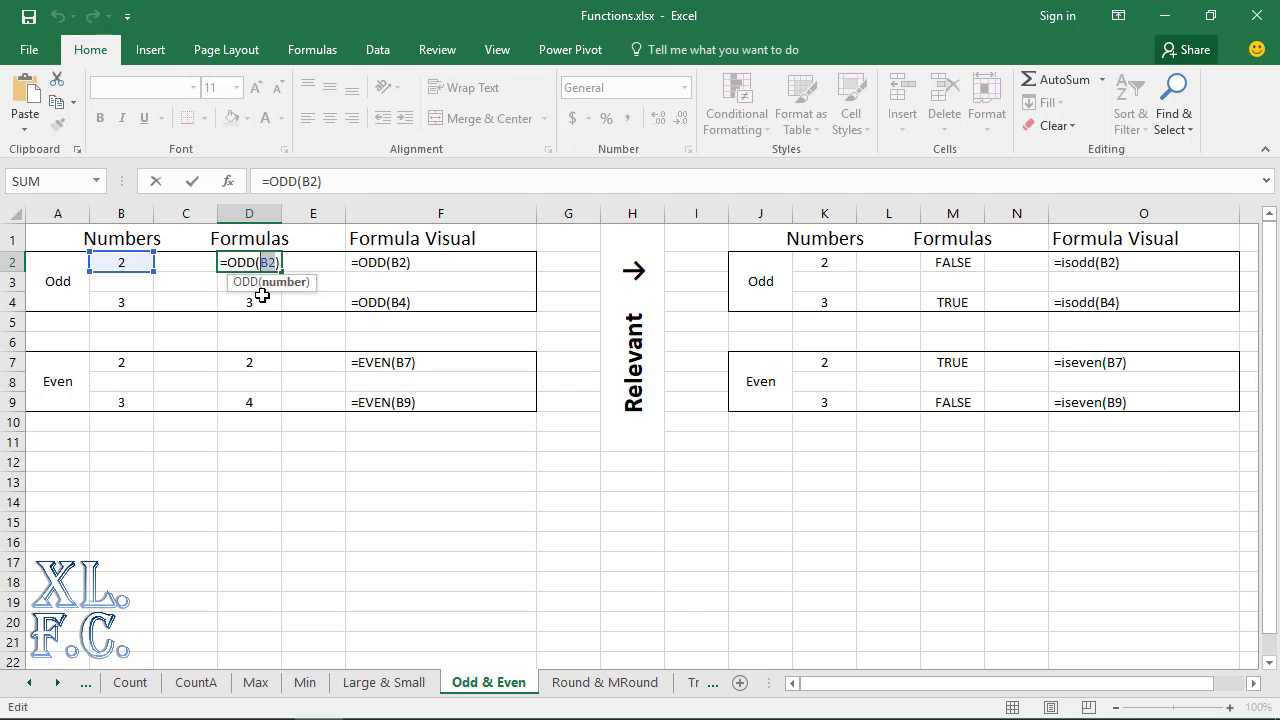
key(Return)
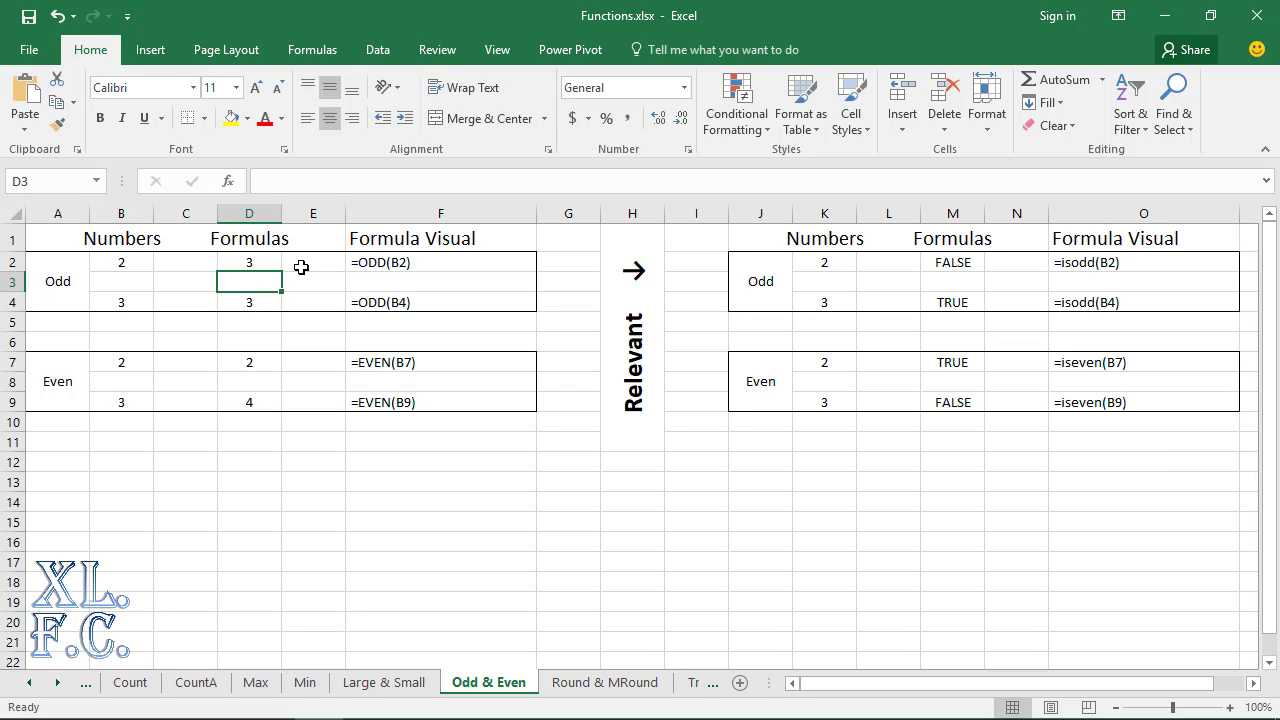
click(312, 288)
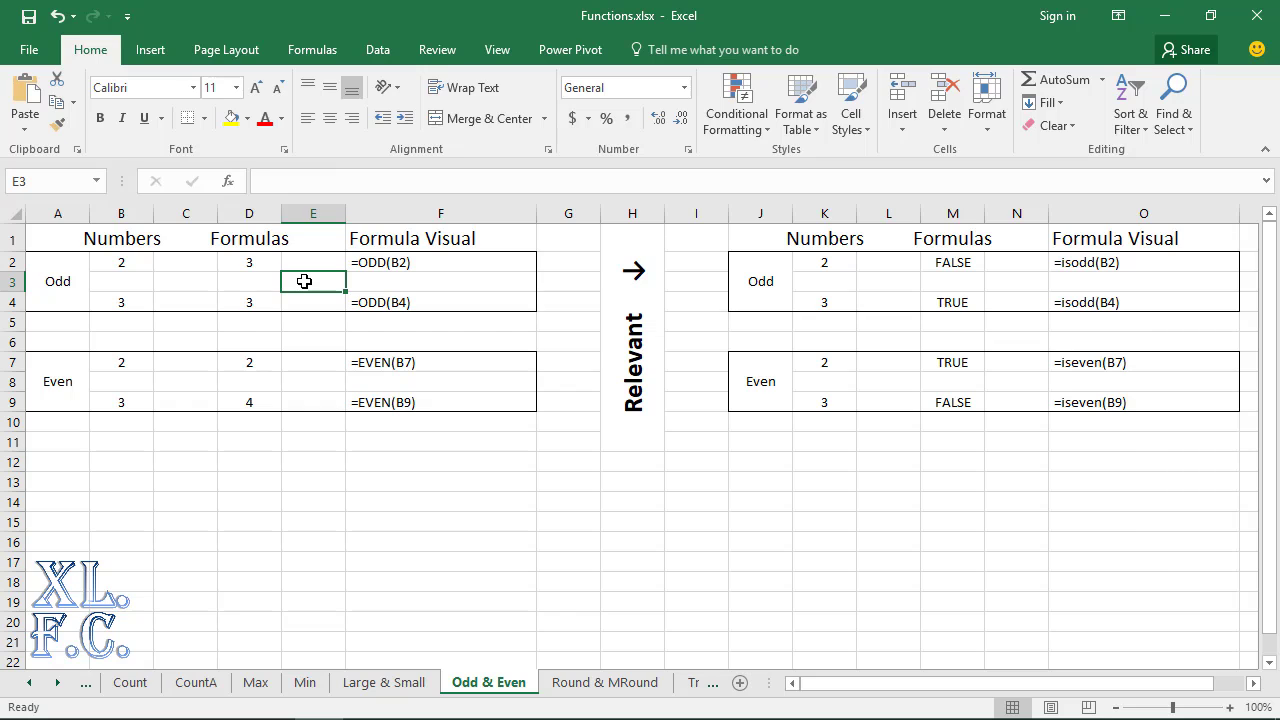
click(263, 303)
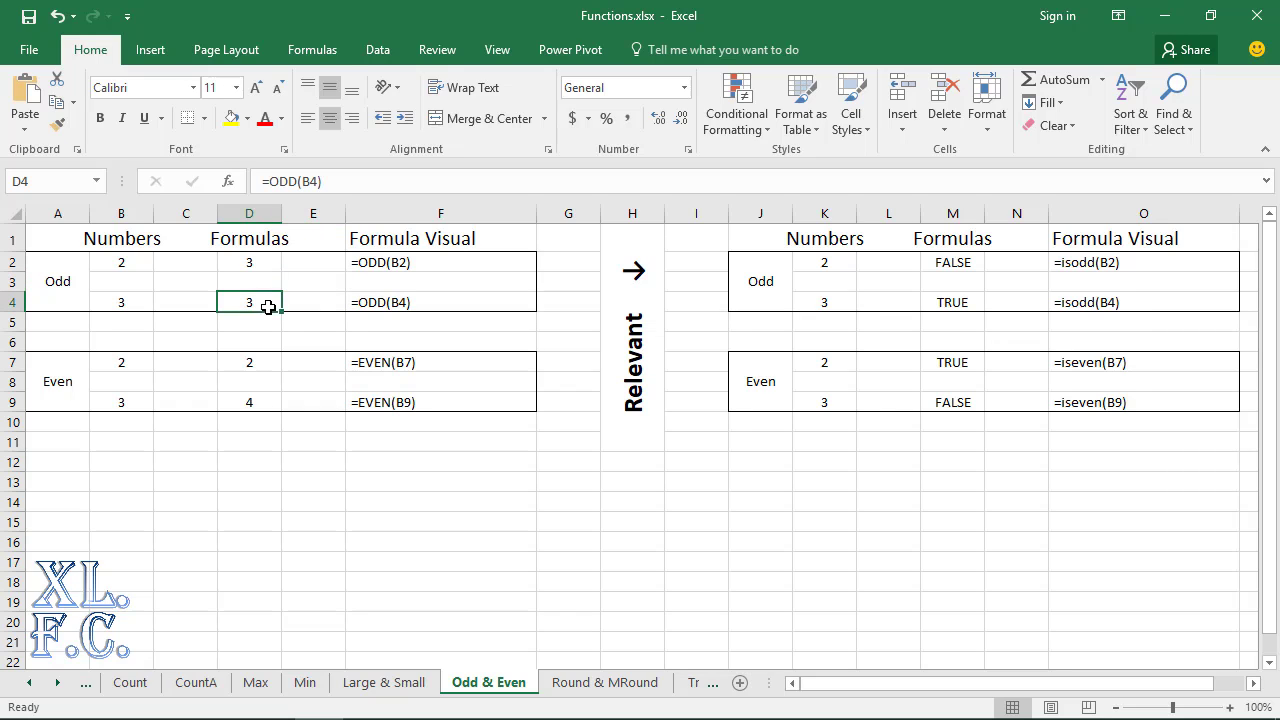
key(F2)
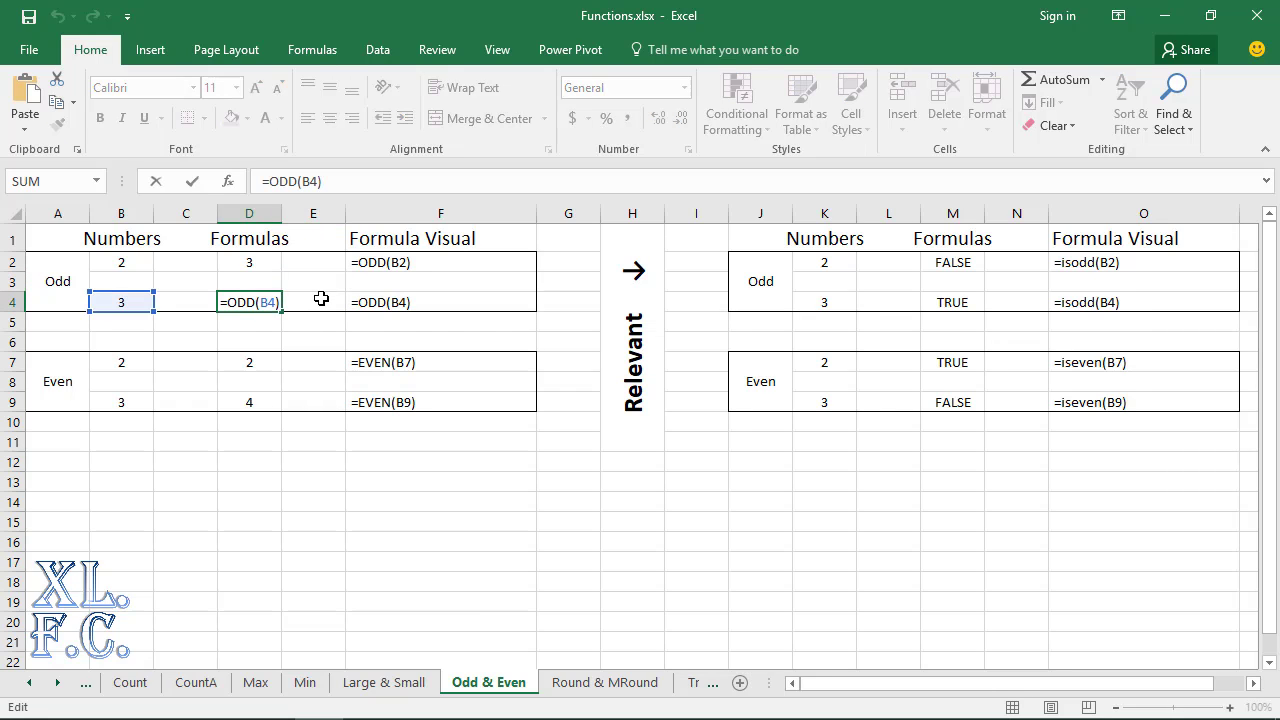
key(Escape)
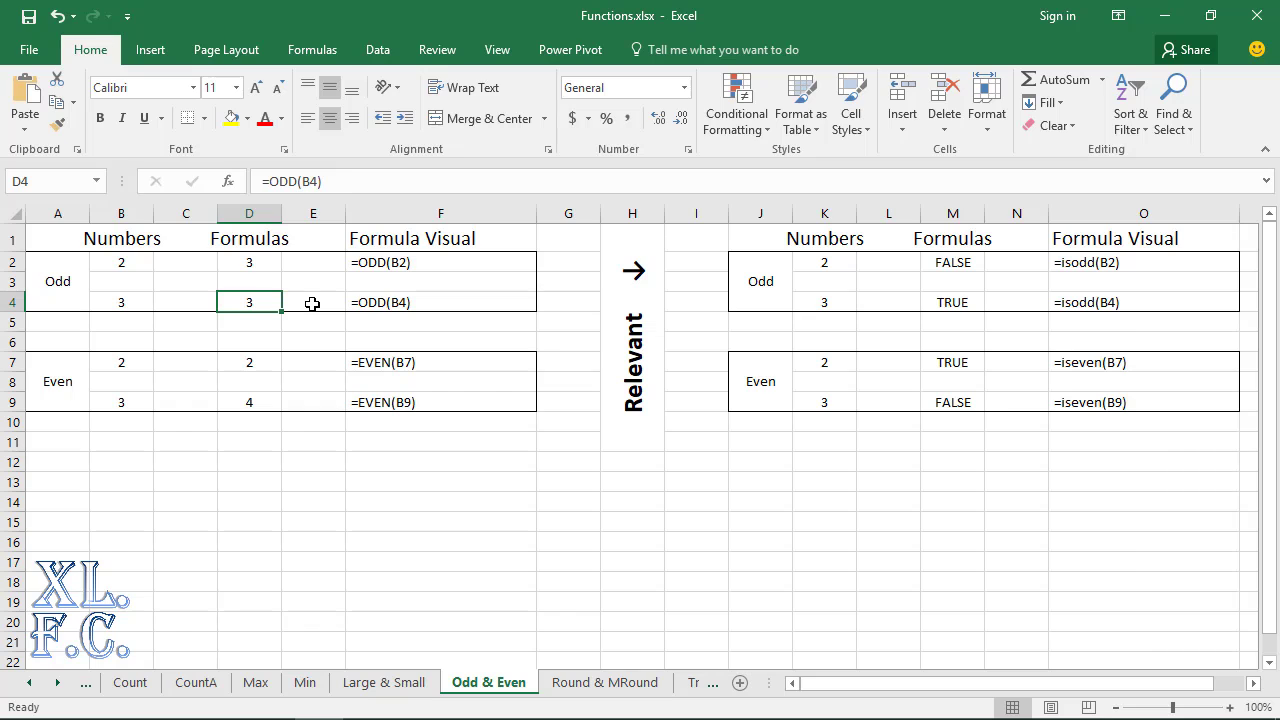
- Test the ODD formula in D4 by entering first 5 and after it 8 in cell B4
key(Left)
key(Left)
text(5)
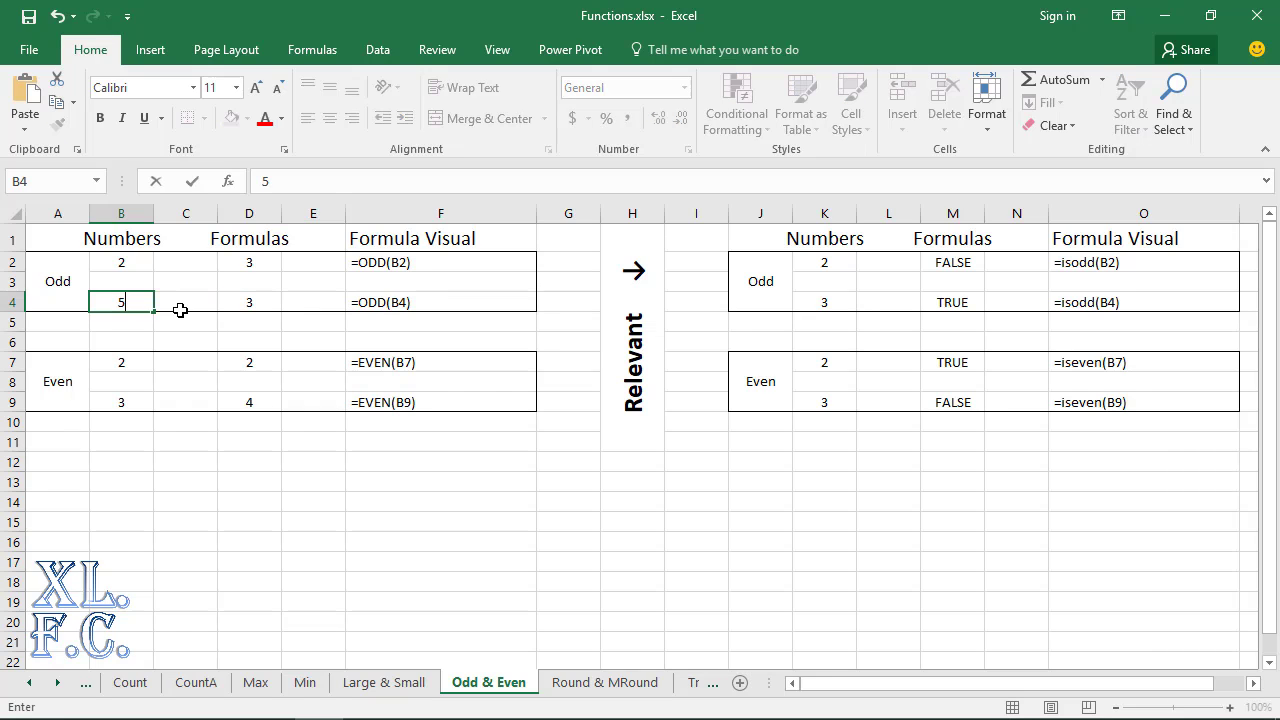
key(Return)
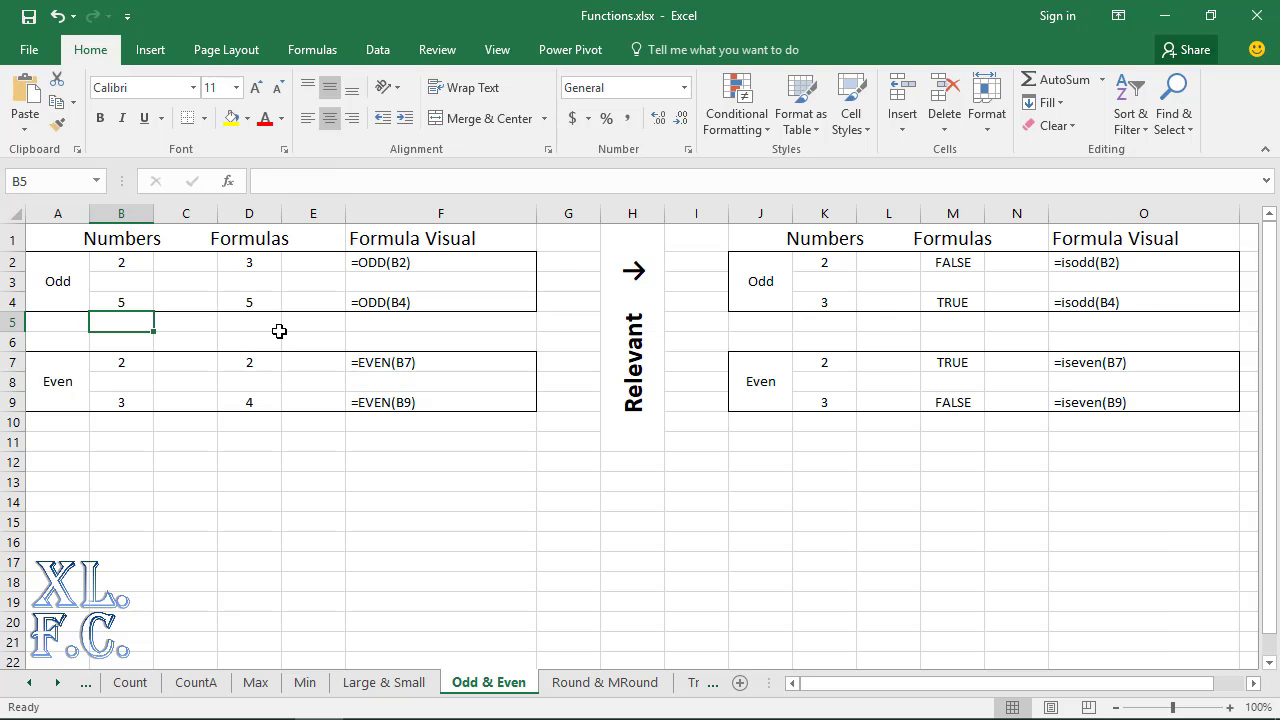
key(Up)
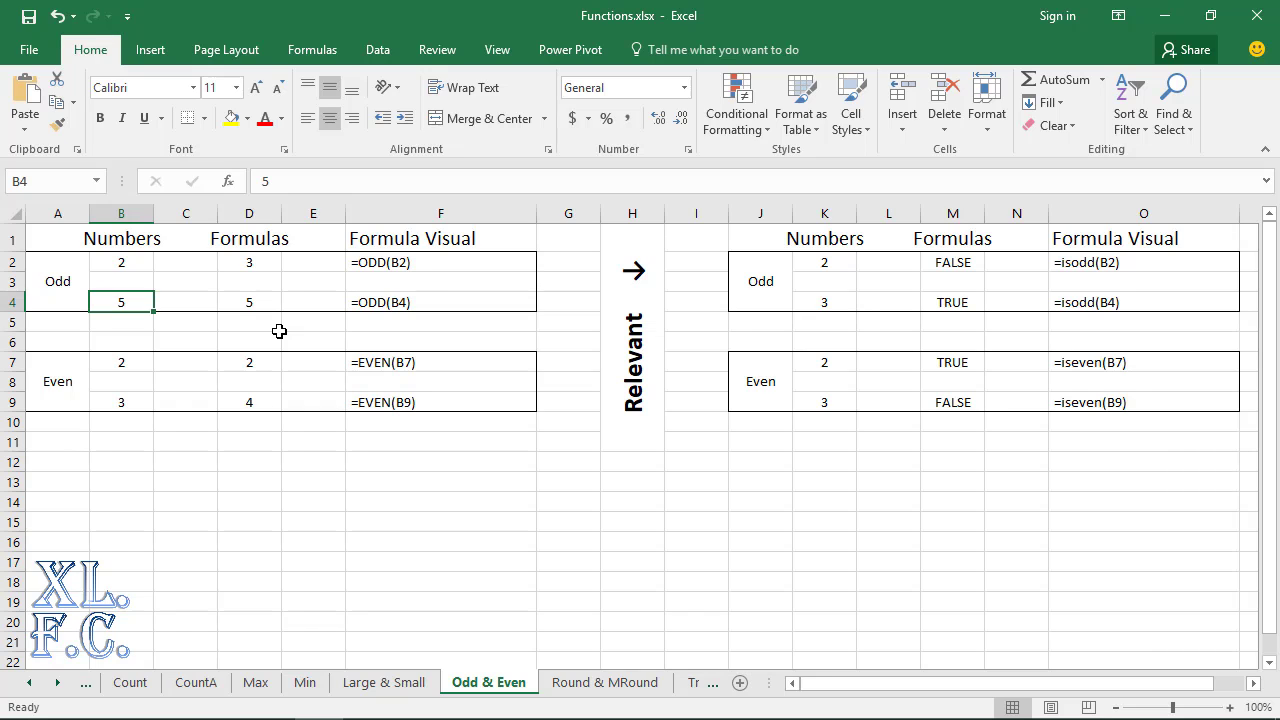
text(8)
key(Return)
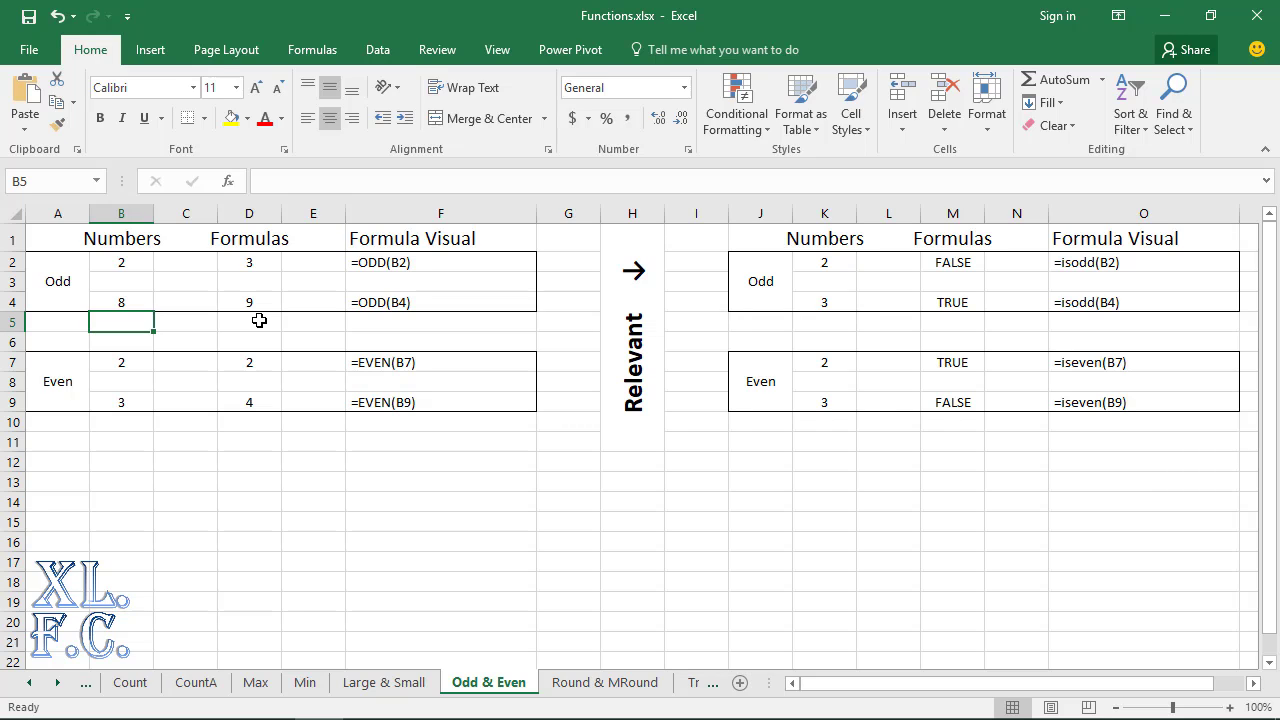
- Restore the number 3 in cell B4 of the Odd block
key(Up)
text(3)
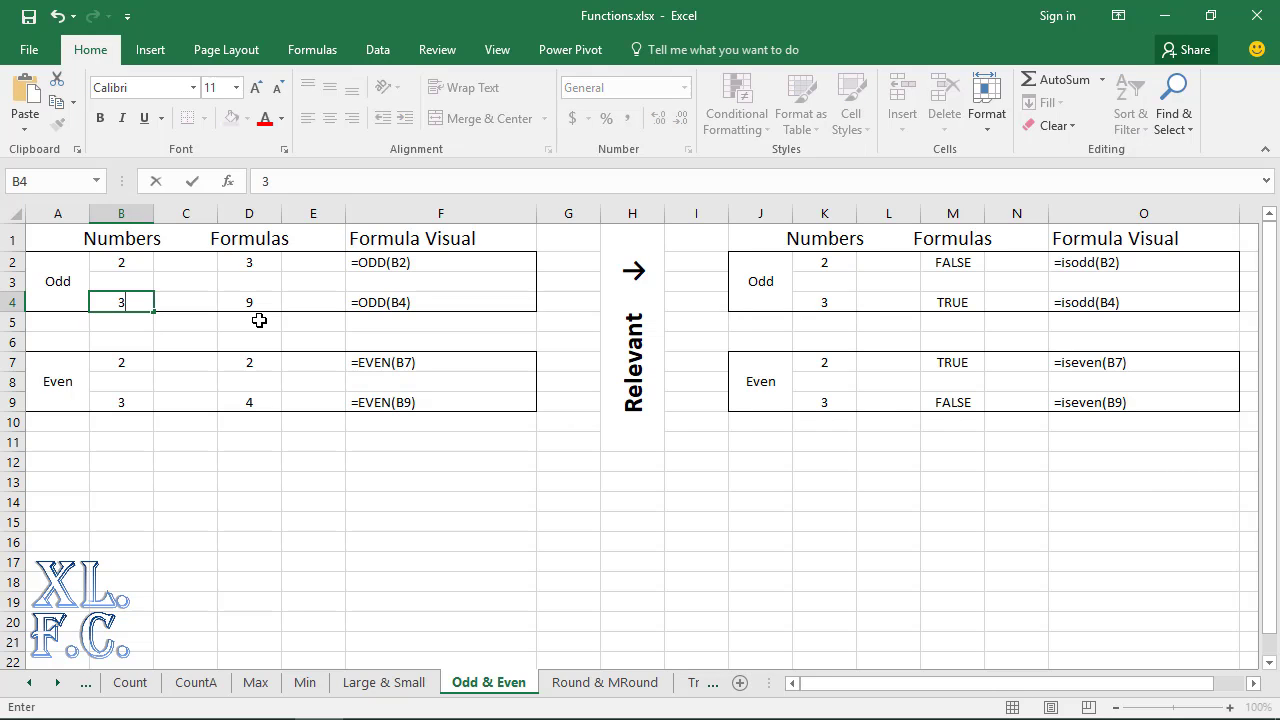
key(Right)
key(Right)
key(Right)
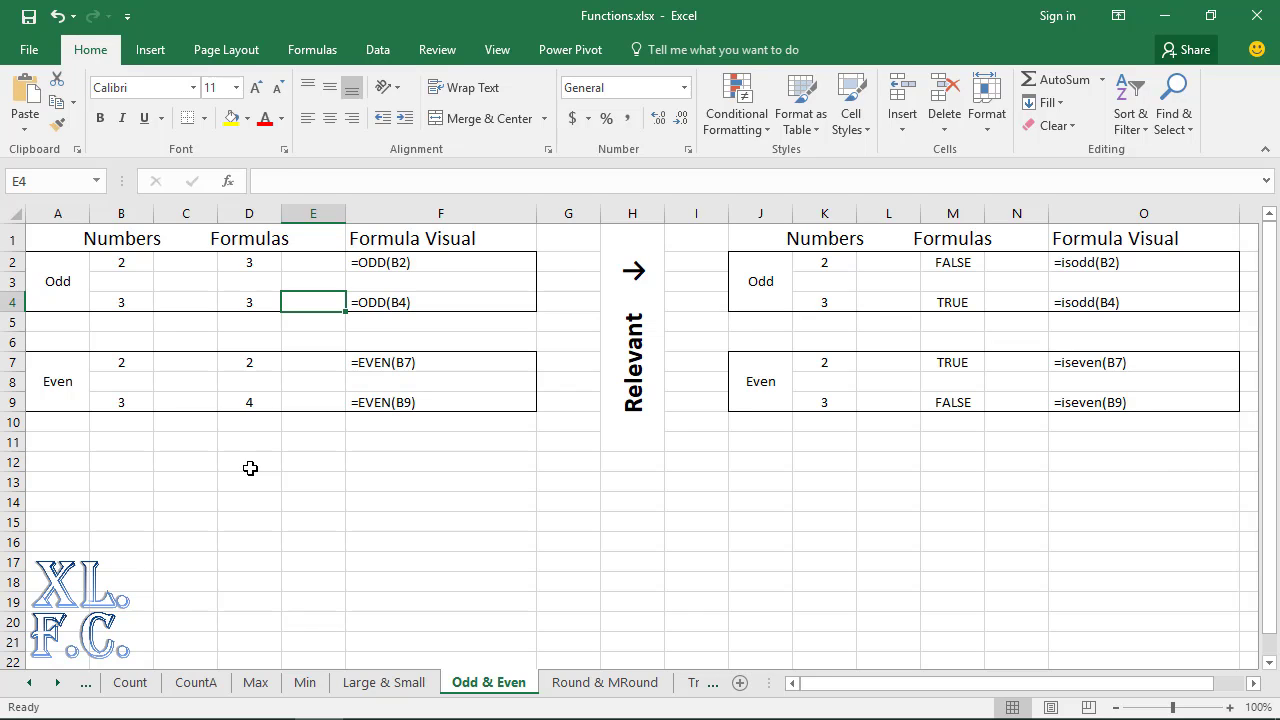
- Examine the EVEN formulas in D7 and D9 and the number cells they reference
click(249, 362)
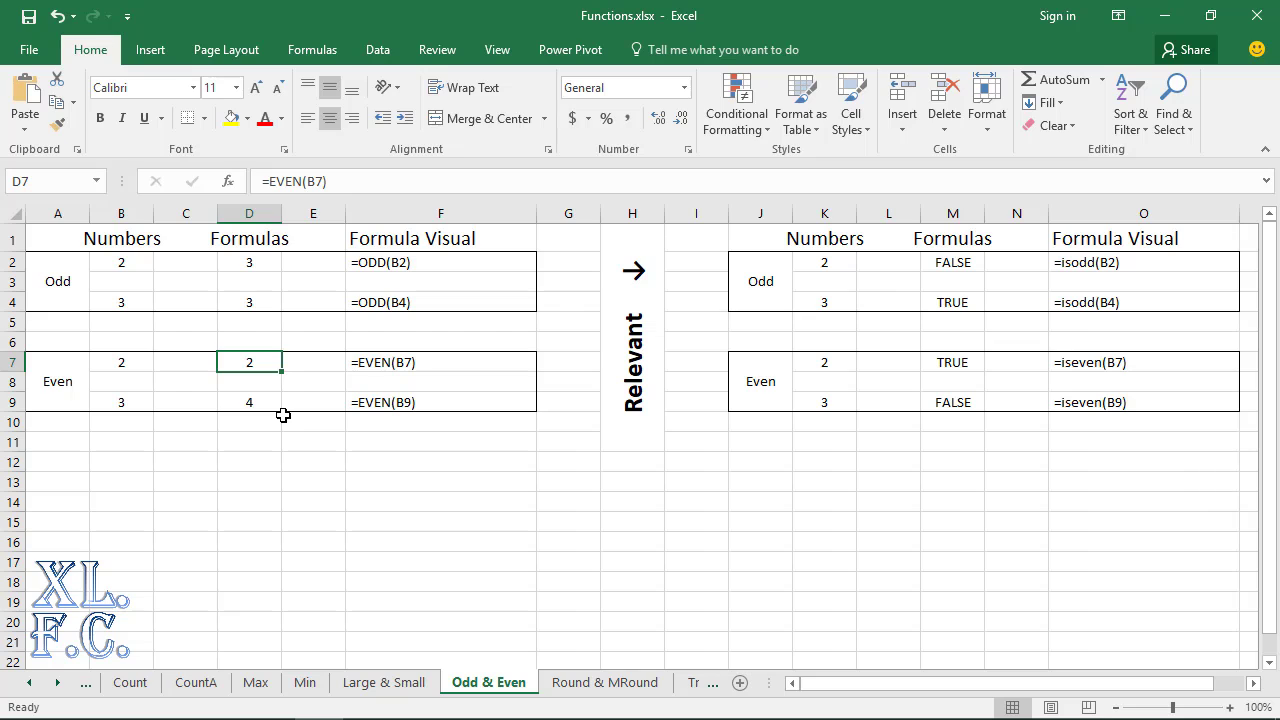
double_click(259, 364)
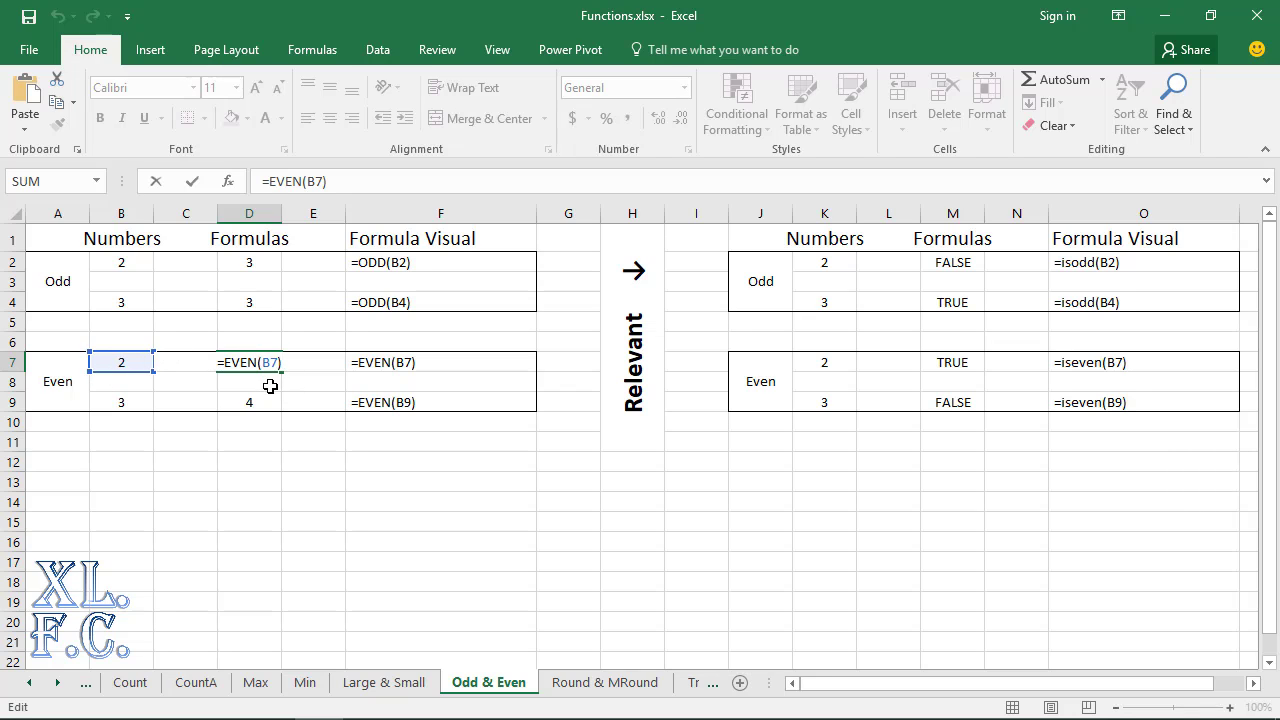
key(Return)
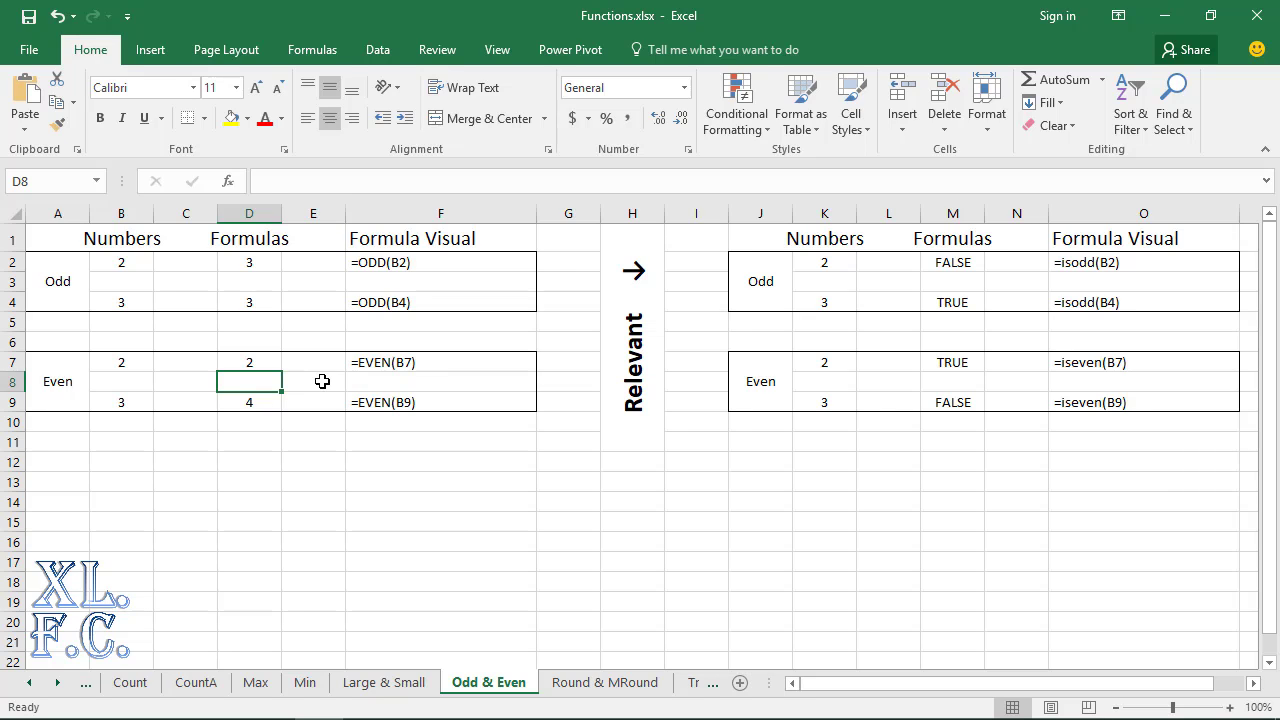
key(Down)
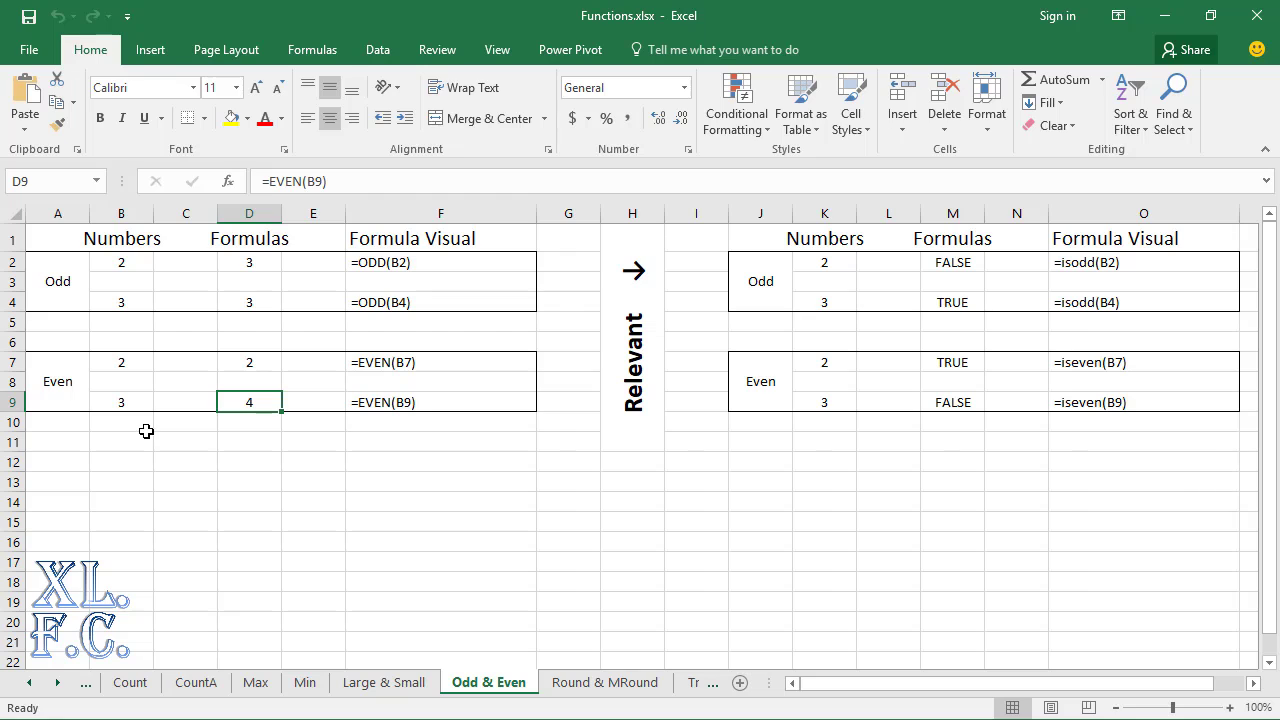
key(F2)
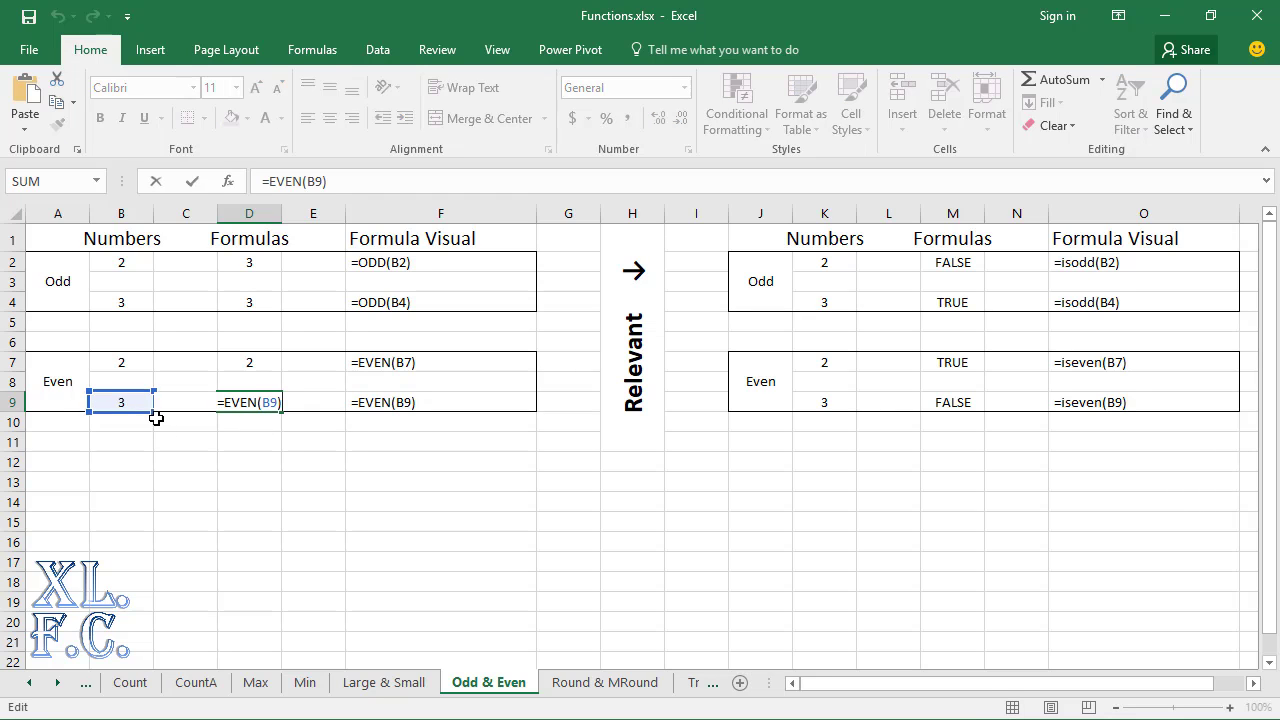
click(265, 429)
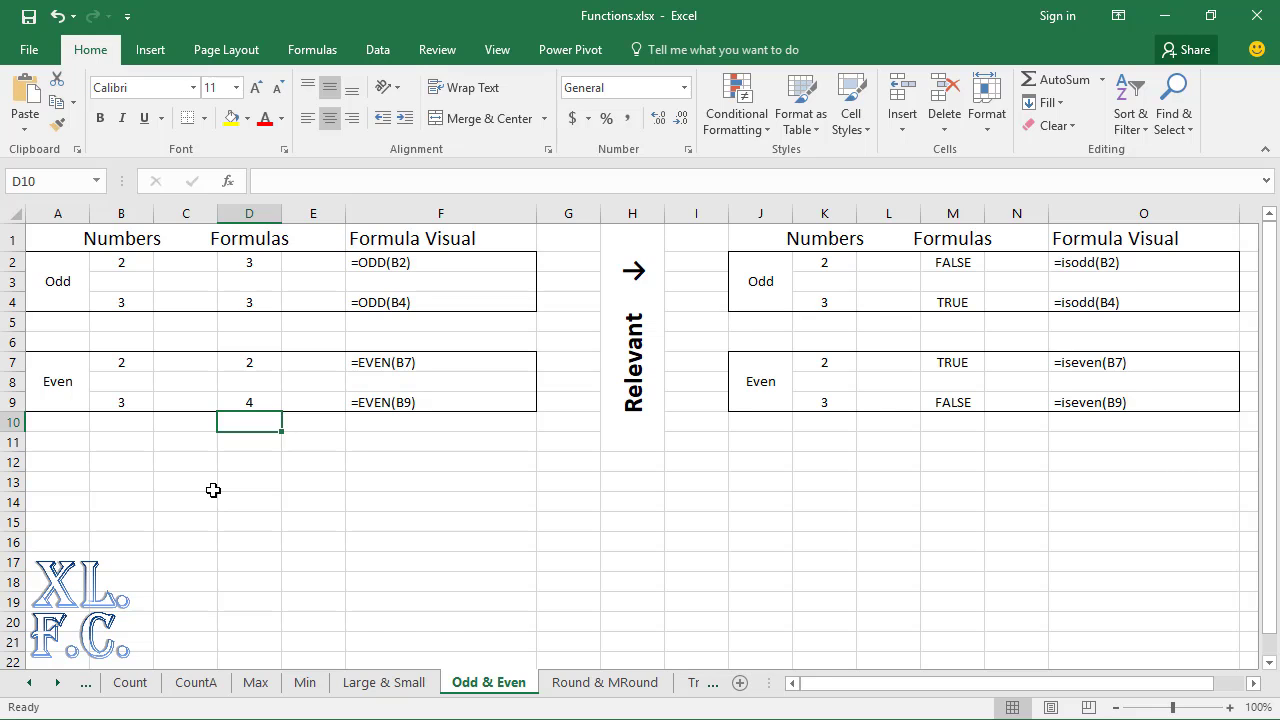
- Set cell B9 to 9 to test the EVEN formula in D9
click(140, 405)
text(9)
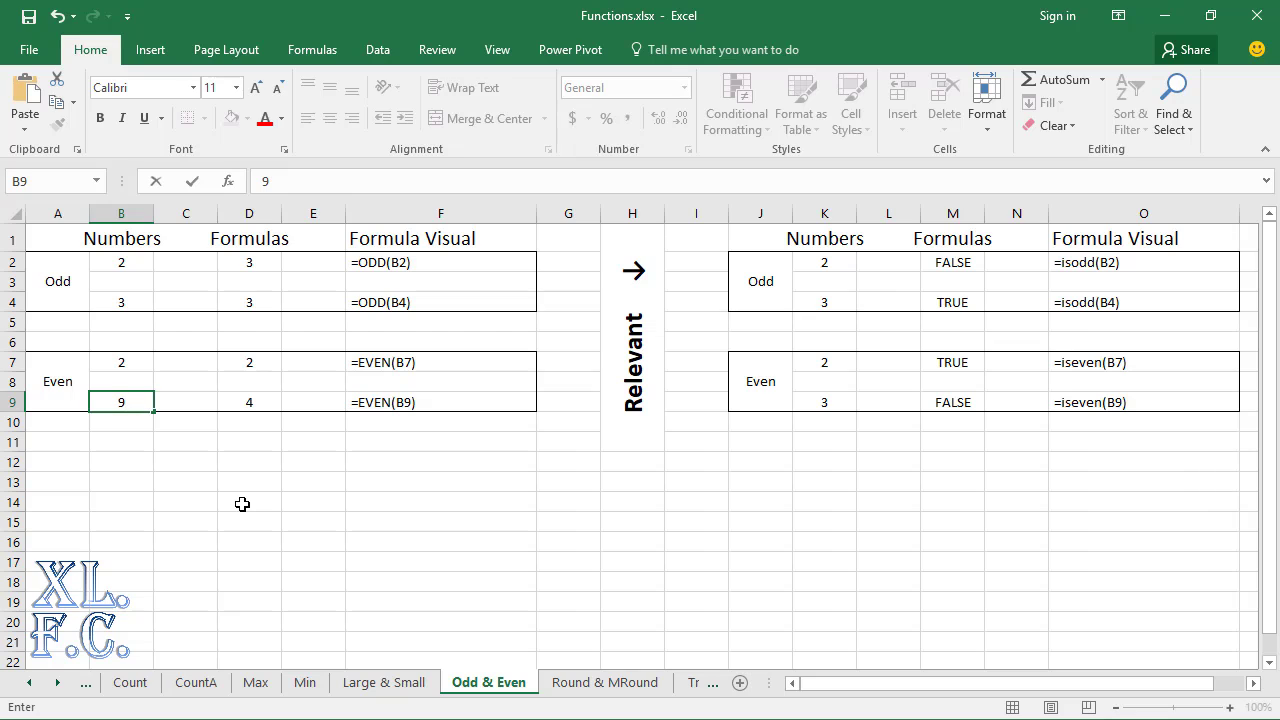
key(Return)
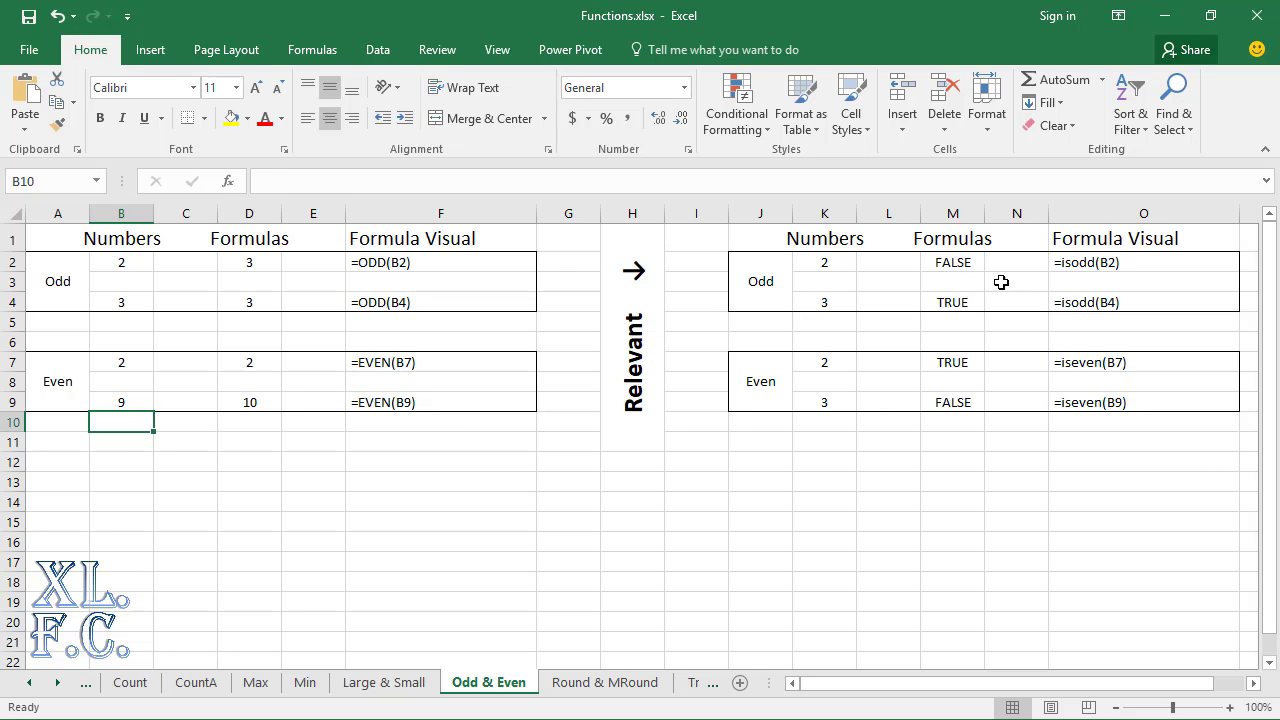
- Examine the ISODD formulas in M2 and M4 and the number cells they reference
click(980, 263)
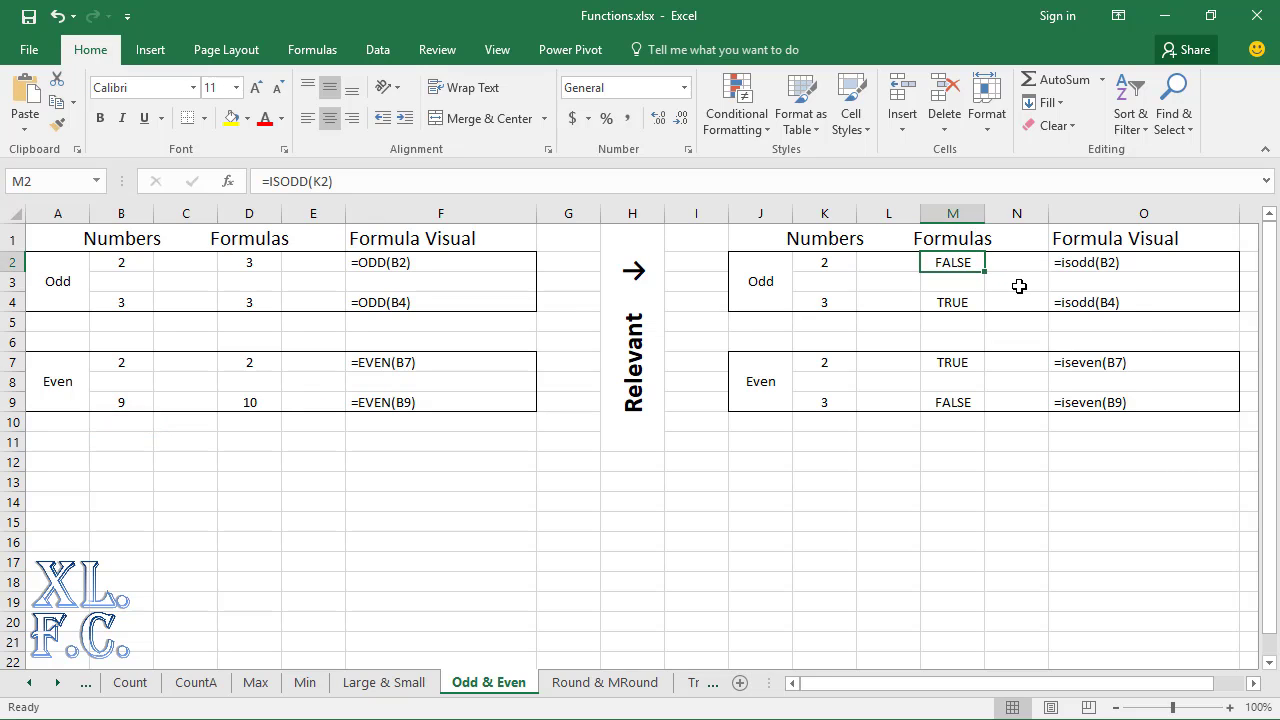
key(F2)
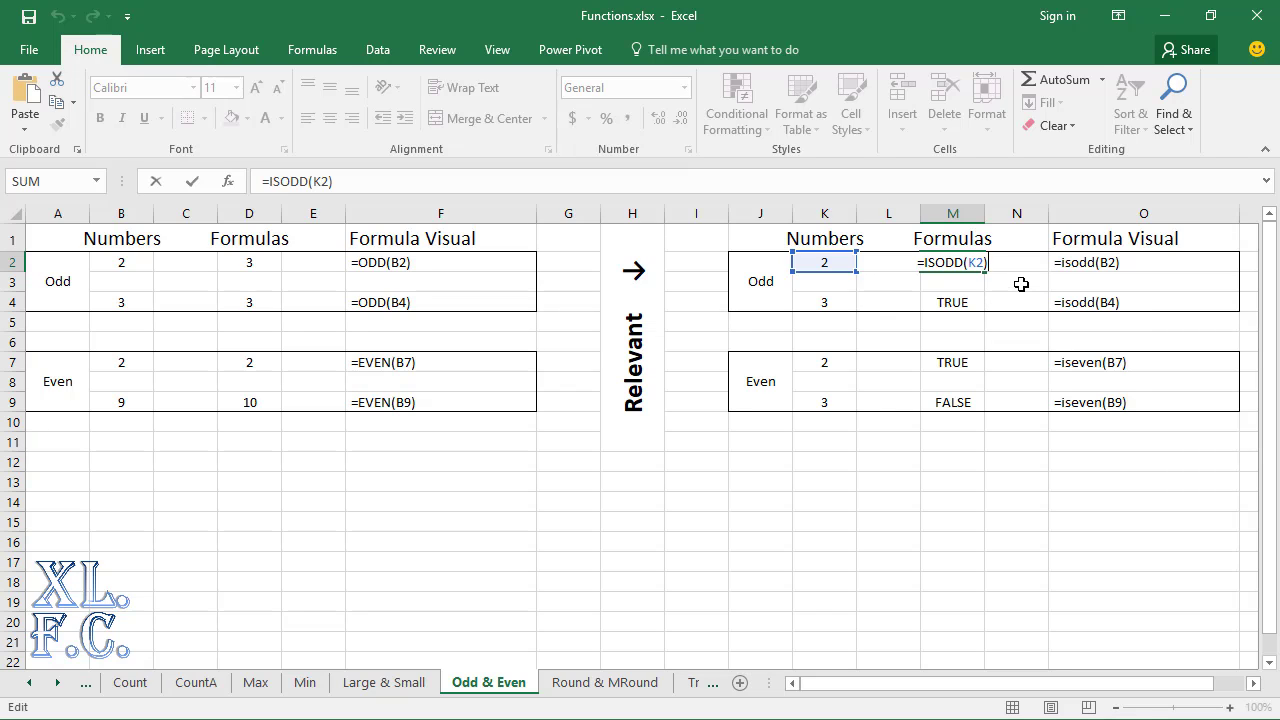
key(Return)
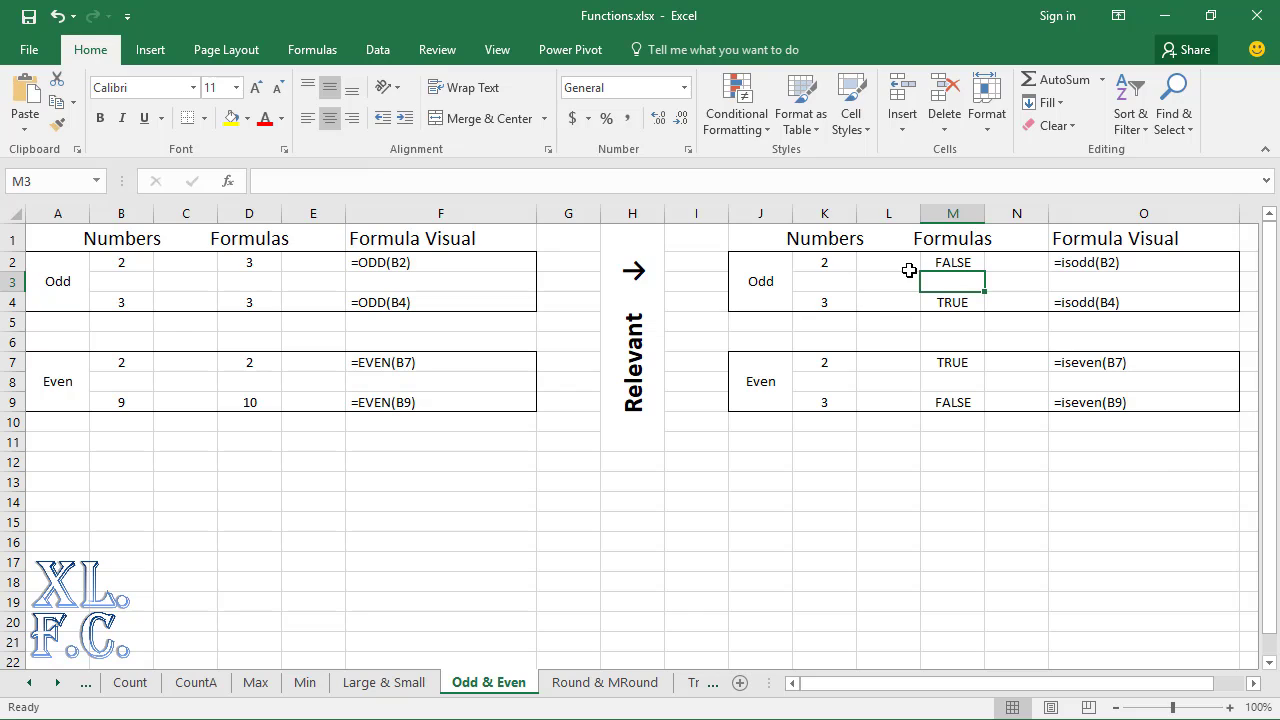
click(975, 304)
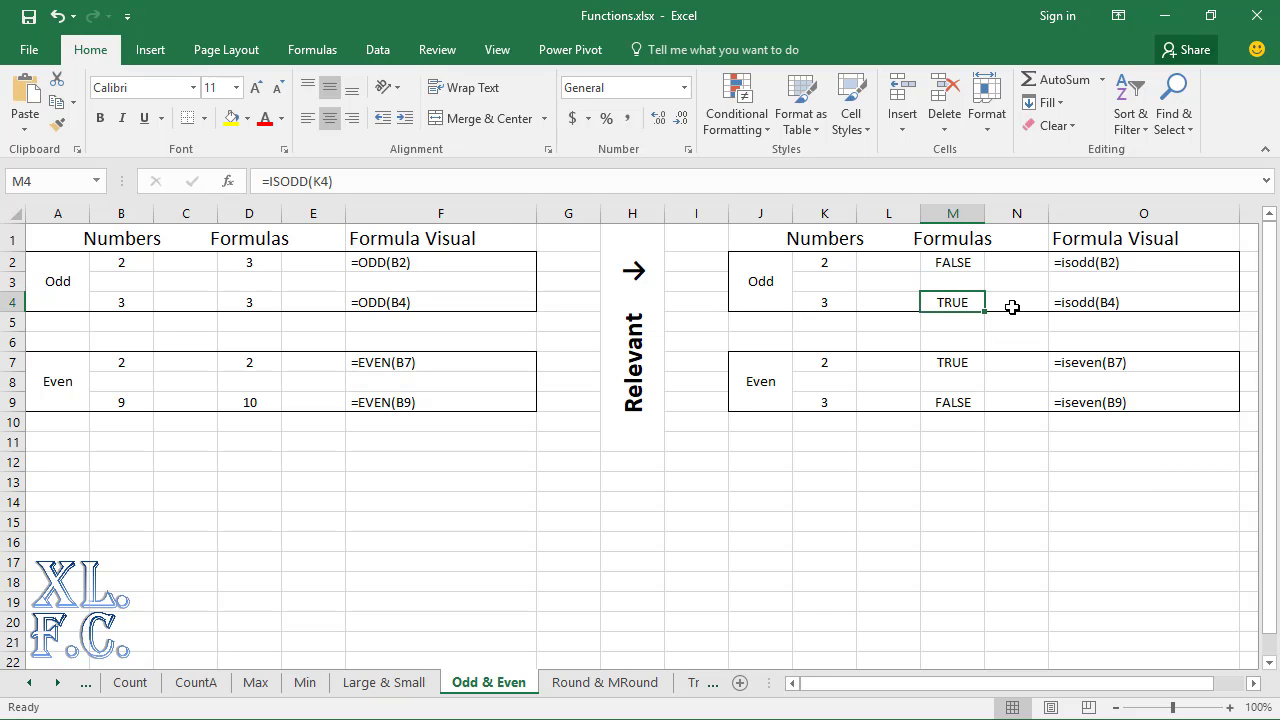
key(F2)
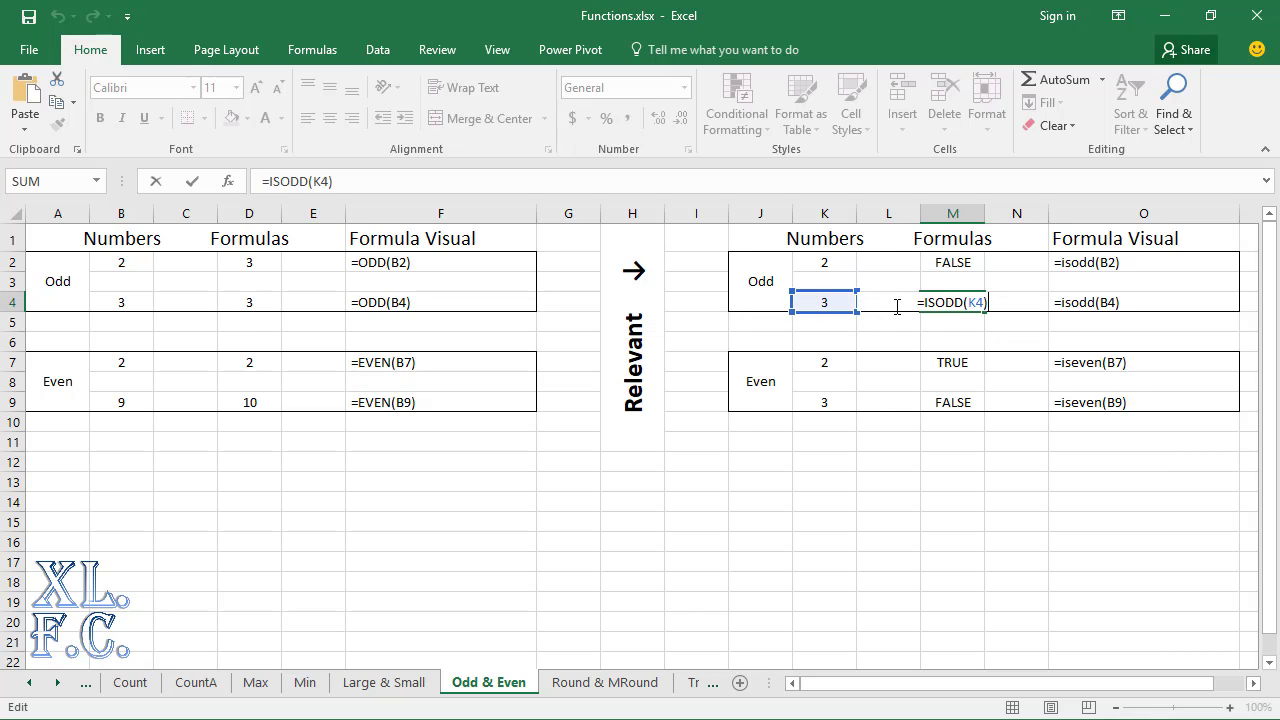
key(Return)
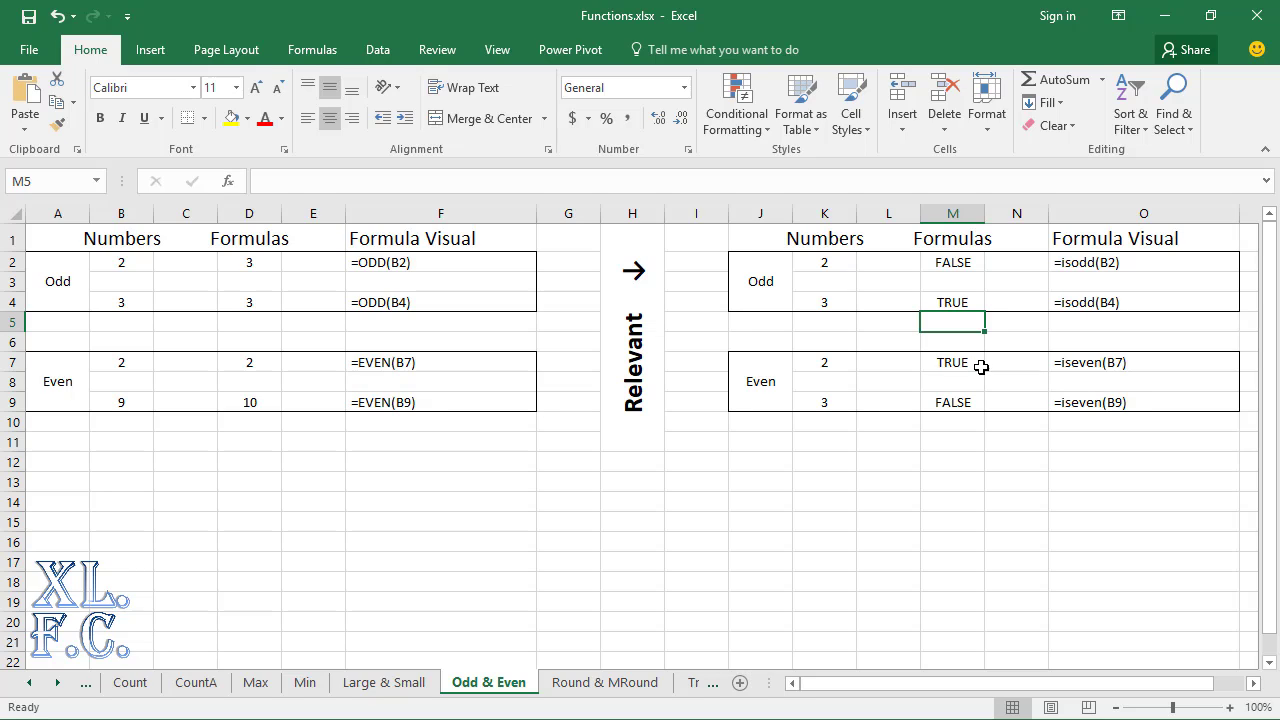
- Test the ISEVEN formula in M7 by entering 6 and finally 9 in K7, and select the ISEVEN formula in M9
click(850, 366)
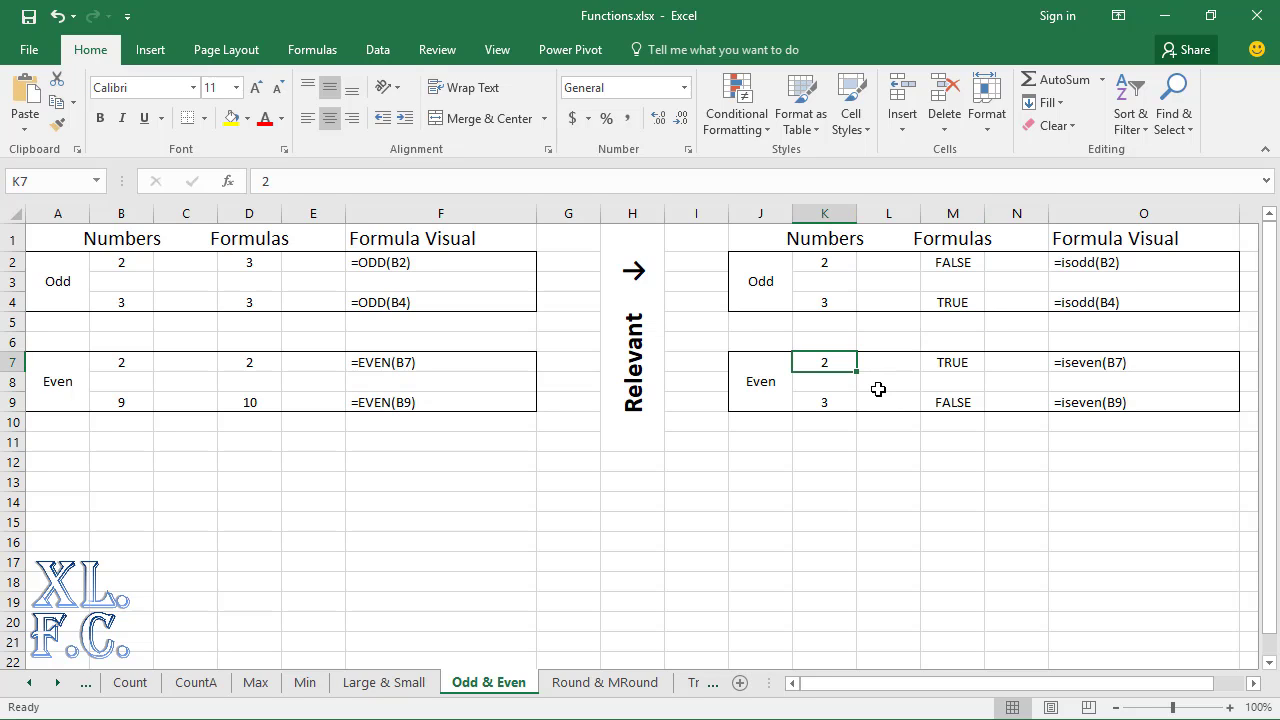
text(6)
key(Return)
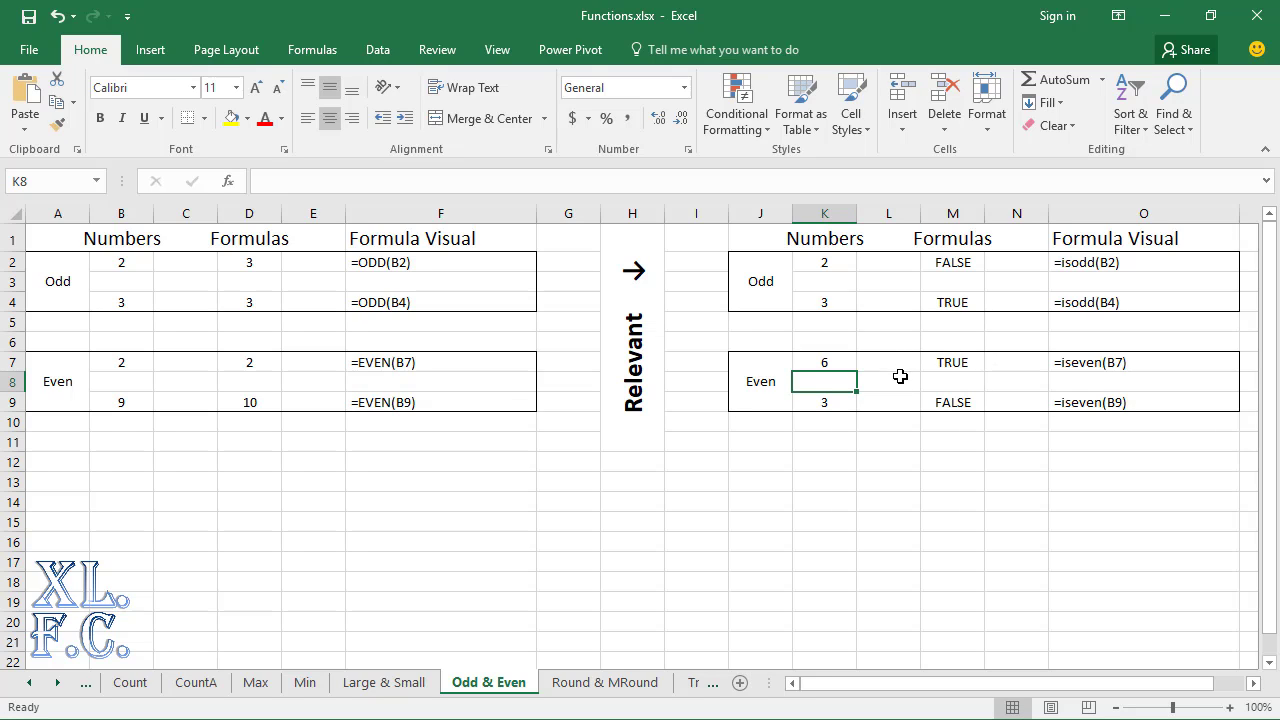
key(Up)
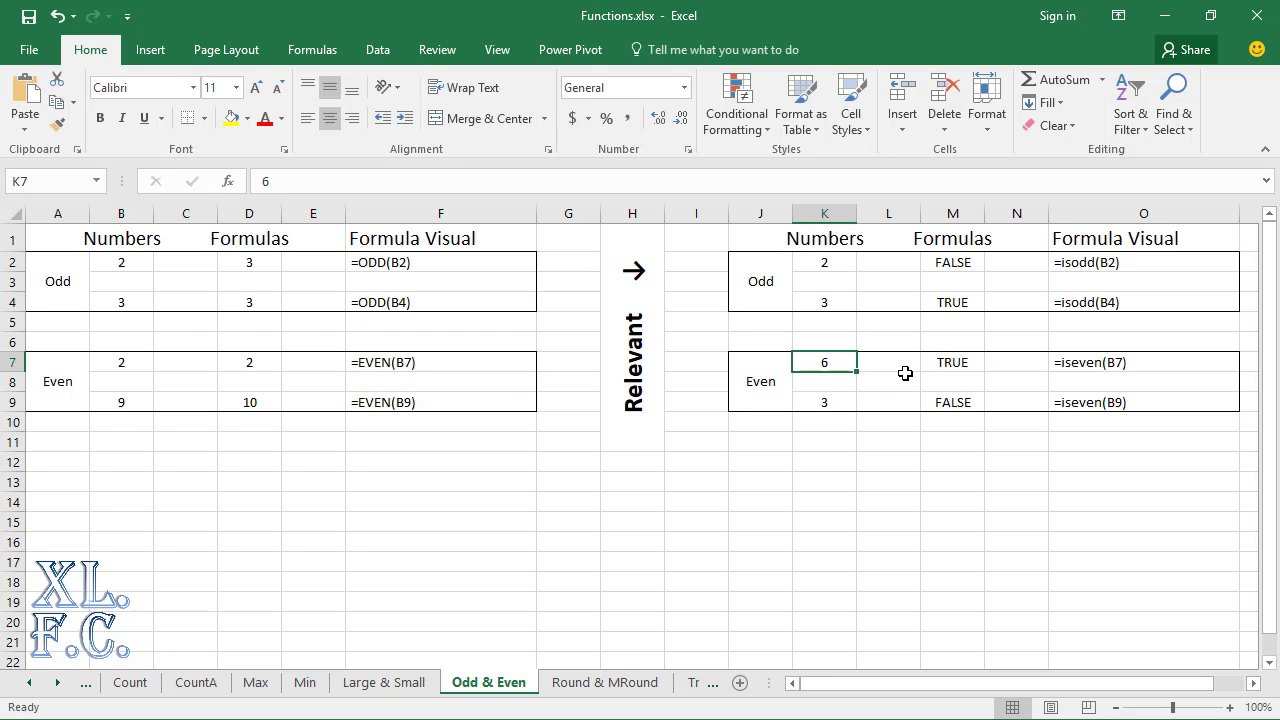
text(9)
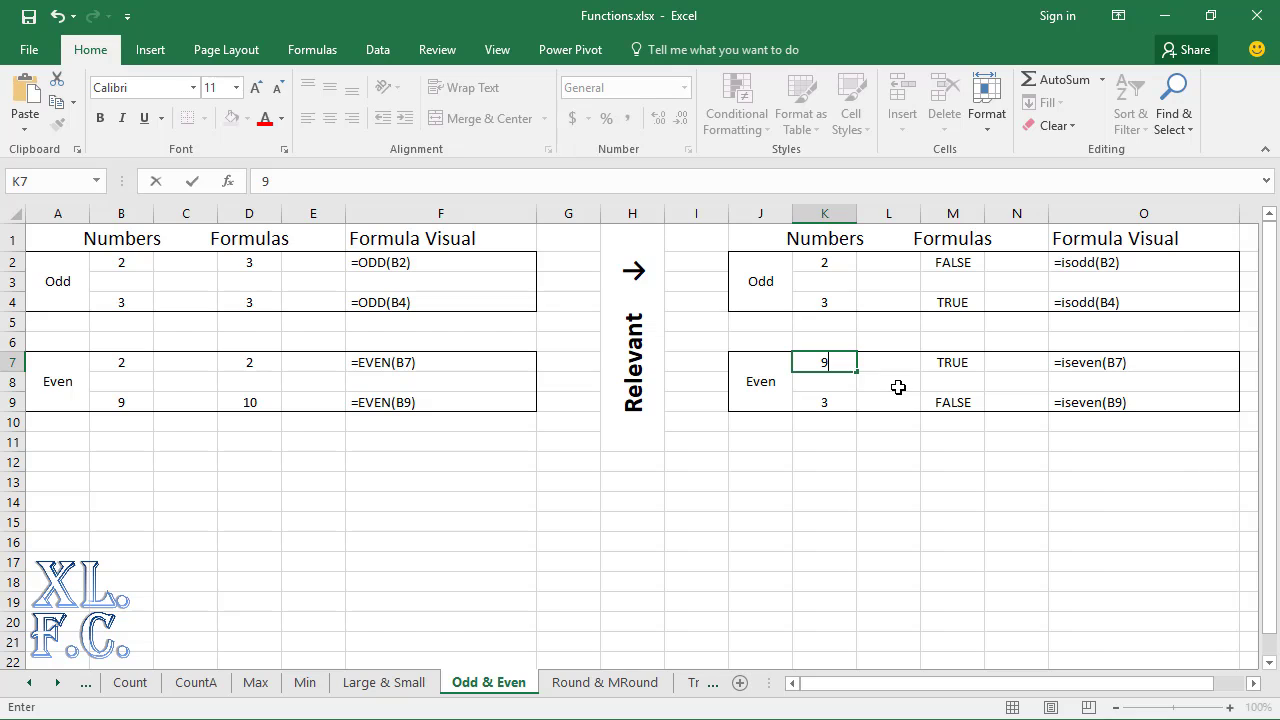
key(Return)
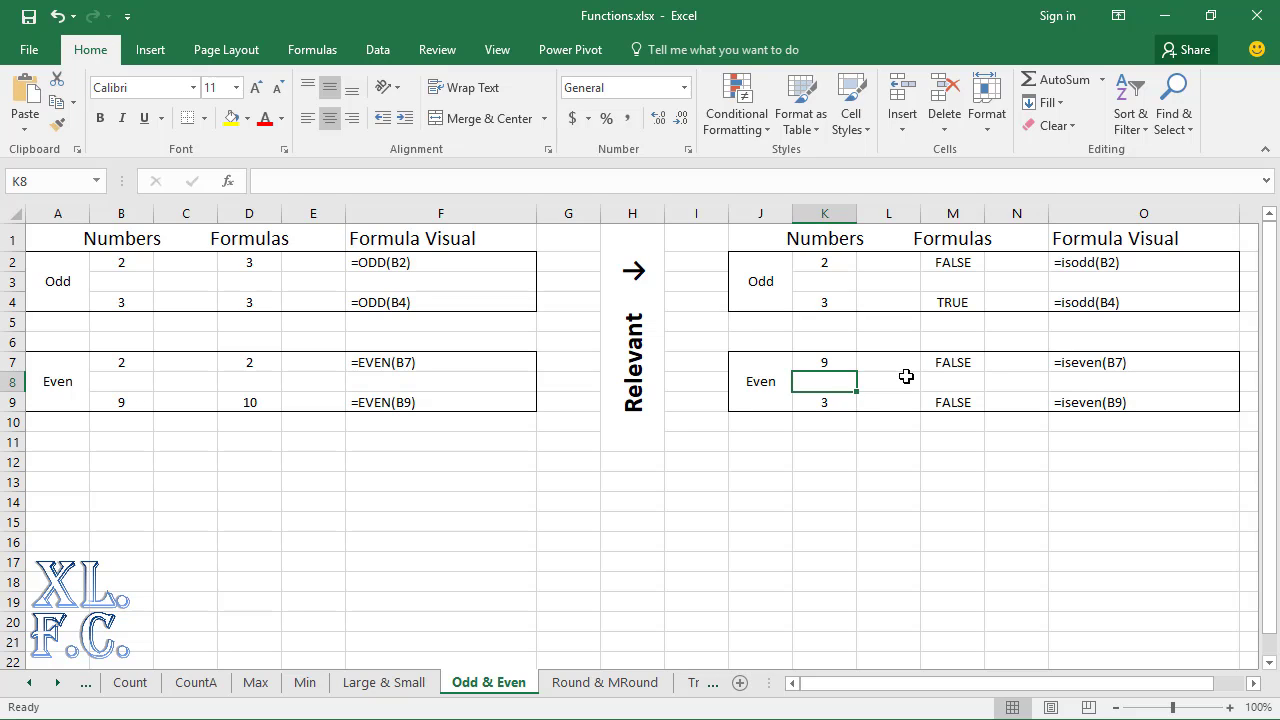
click(945, 400)
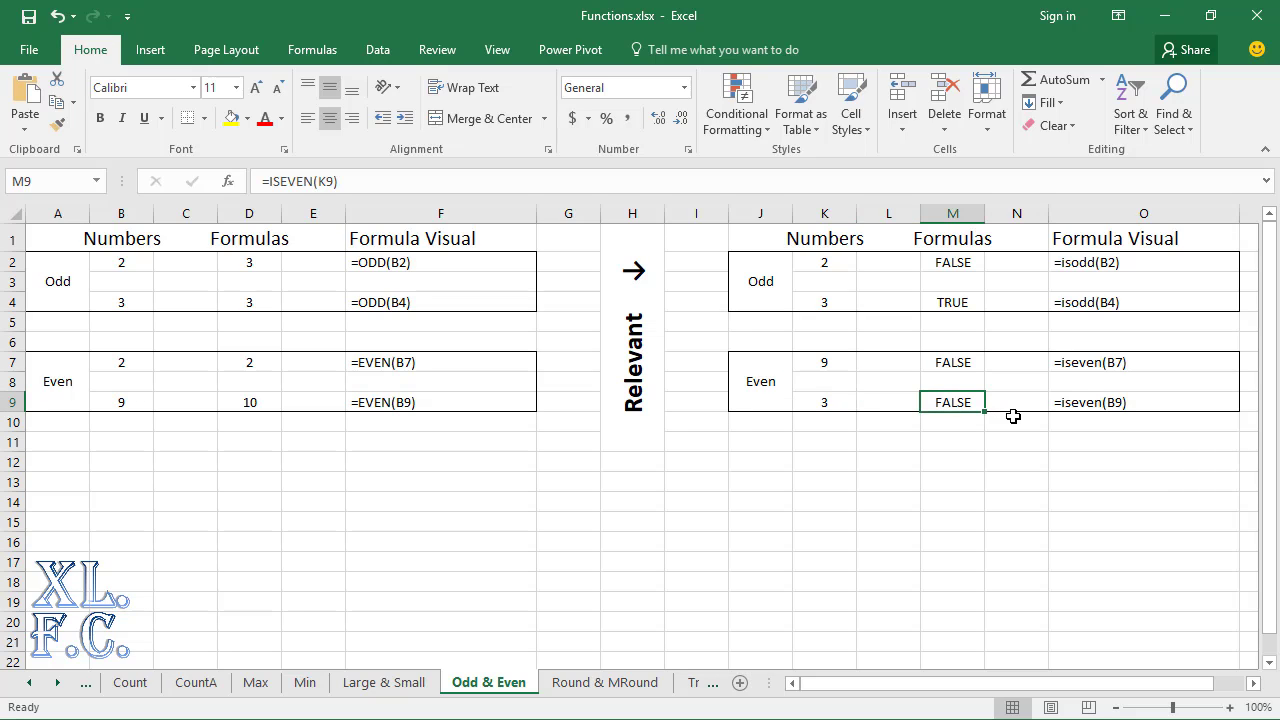